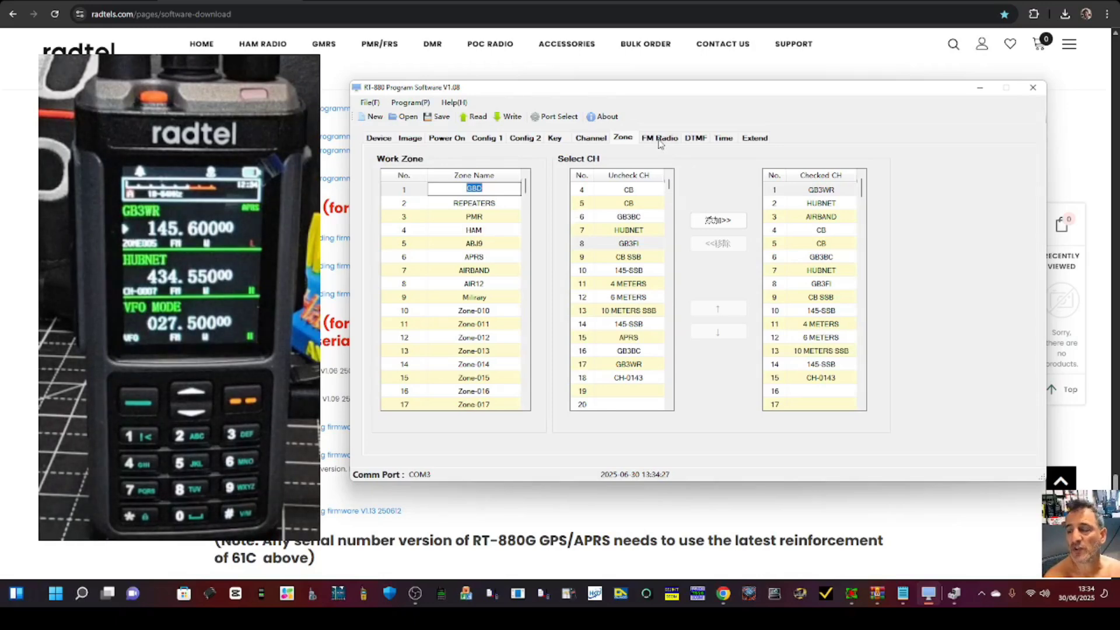
- Show the FM Radio channel table with its six broadcast entries, such as BBC R4 at 94.30
{"action": "left_click", "coordinate": [660, 140]}
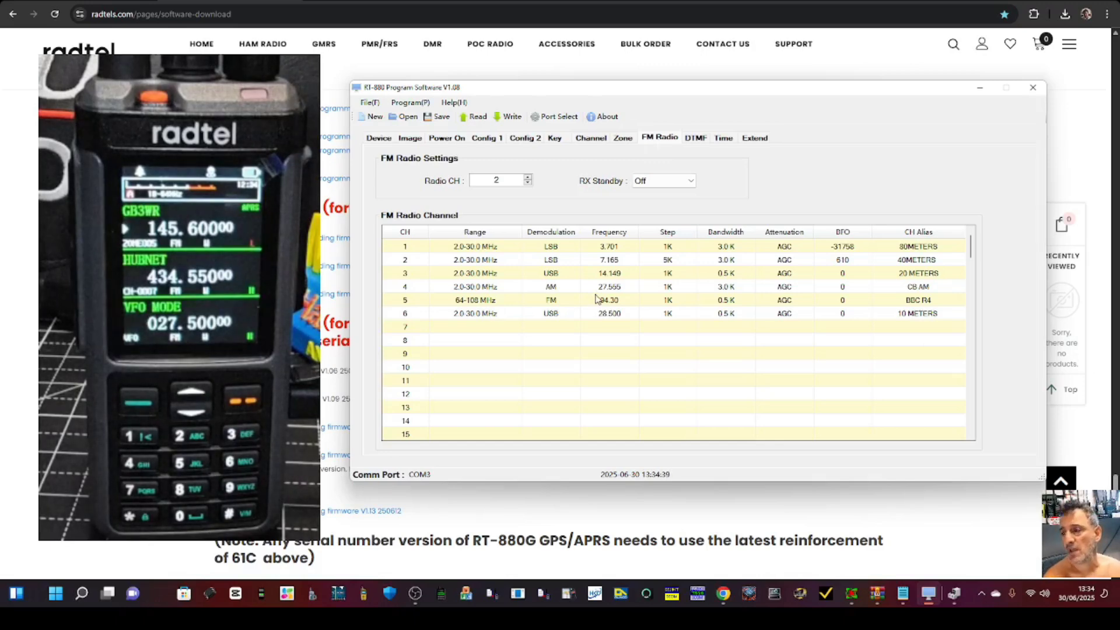
{"action": "double_click", "coordinate": [515, 249]}
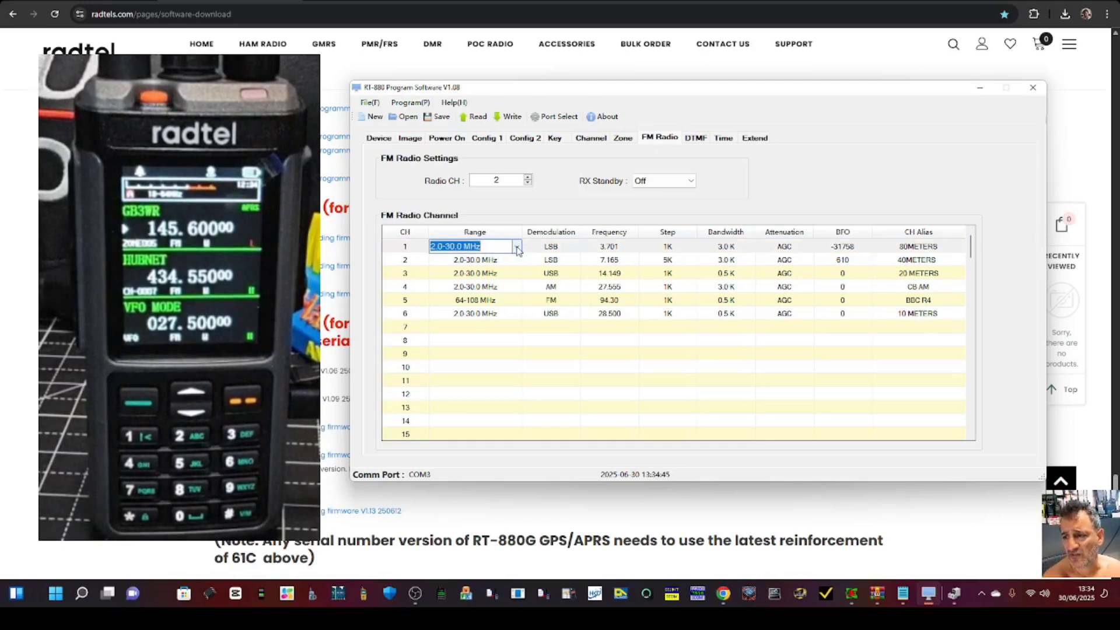
{"action": "left_click", "coordinate": [517, 247]}
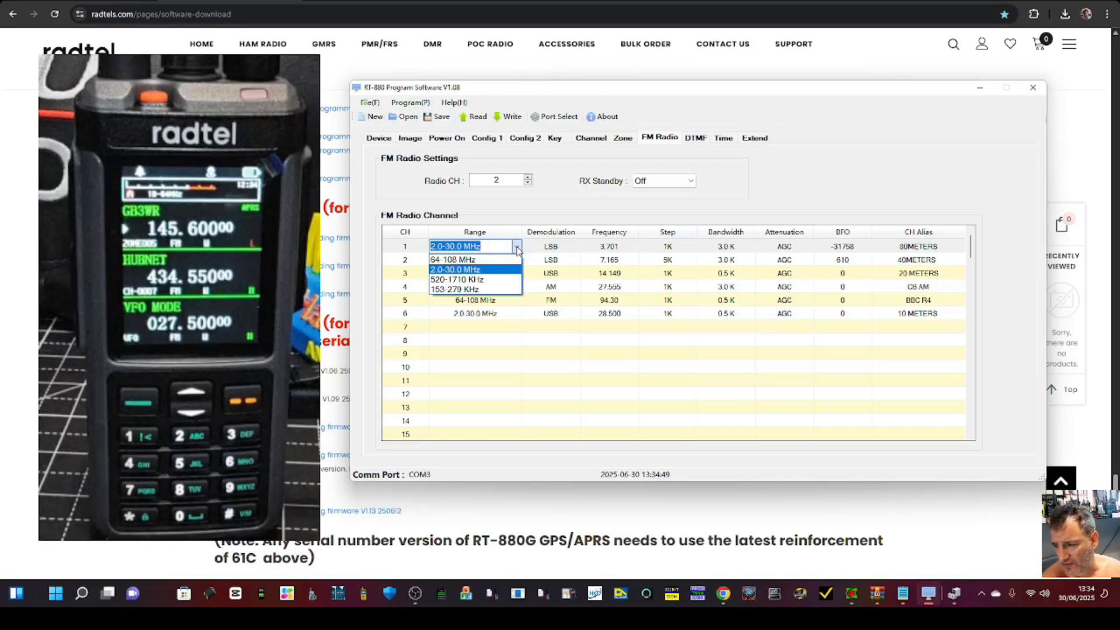
{"action": "left_click", "coordinate": [517, 248]}
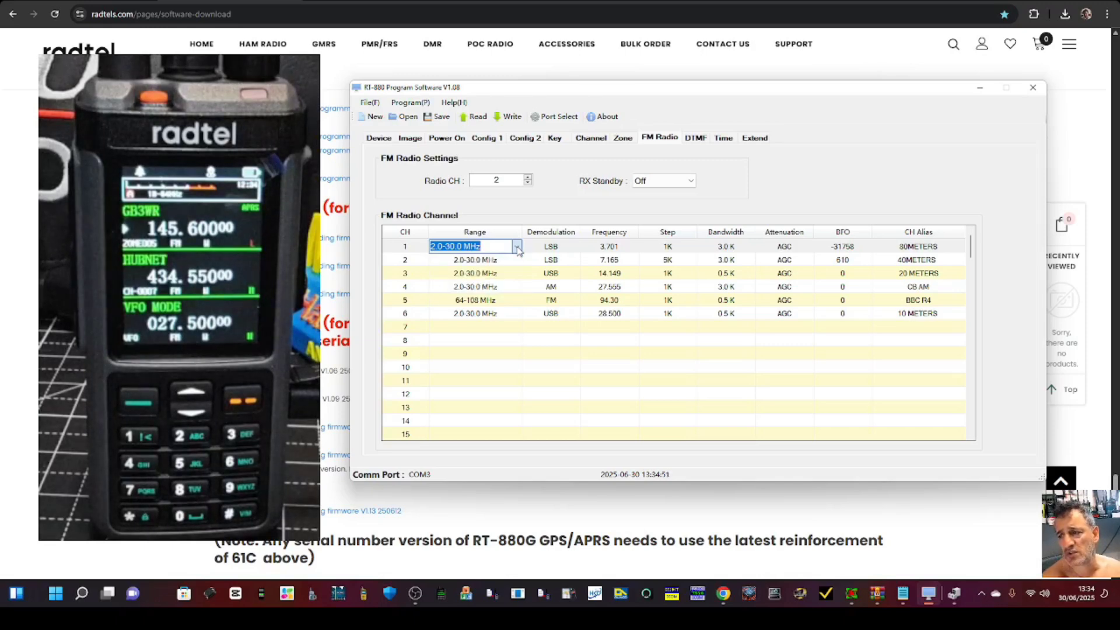
{"action": "double_click", "coordinate": [517, 300]}
{"action": "left_click", "coordinate": [518, 300]}
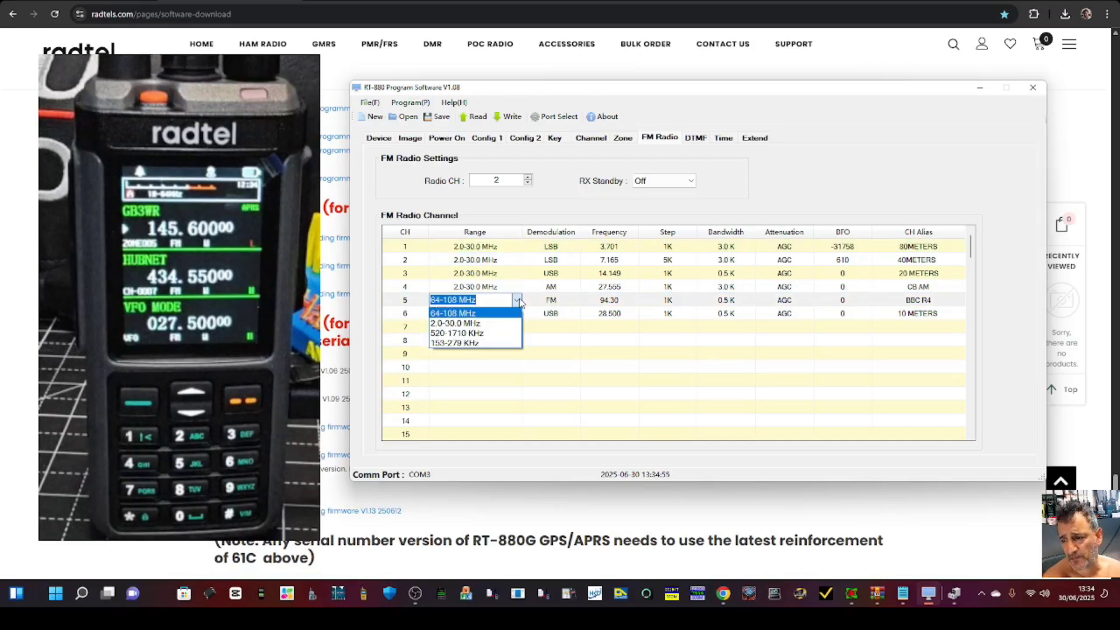
{"action": "left_click", "coordinate": [517, 300]}
{"action": "left_click", "coordinate": [517, 300]}
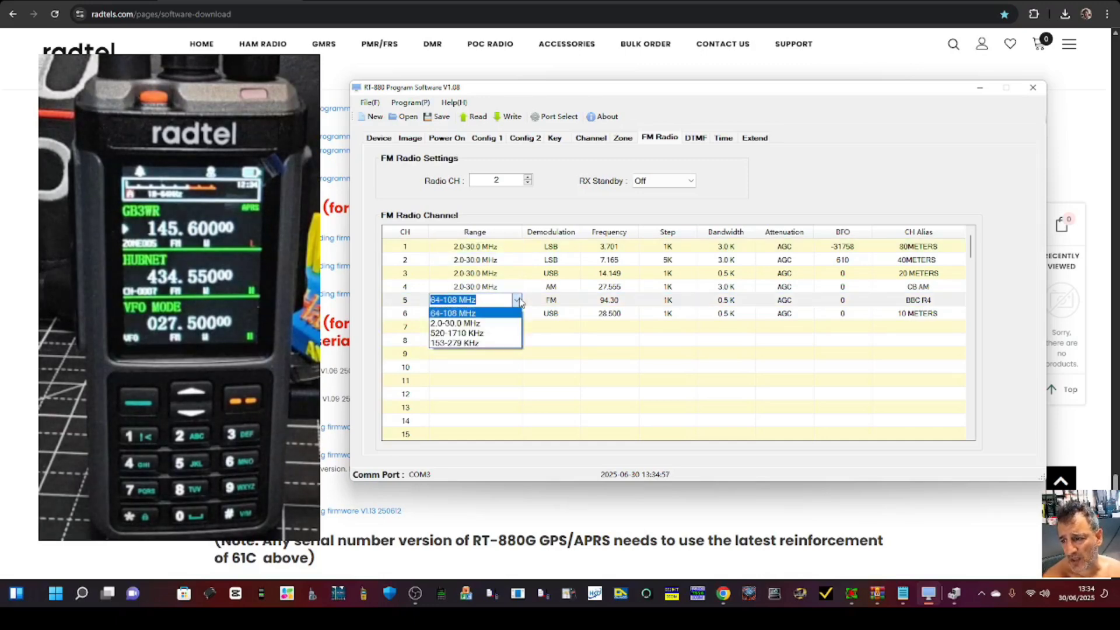
{"action": "left_click", "coordinate": [519, 300]}
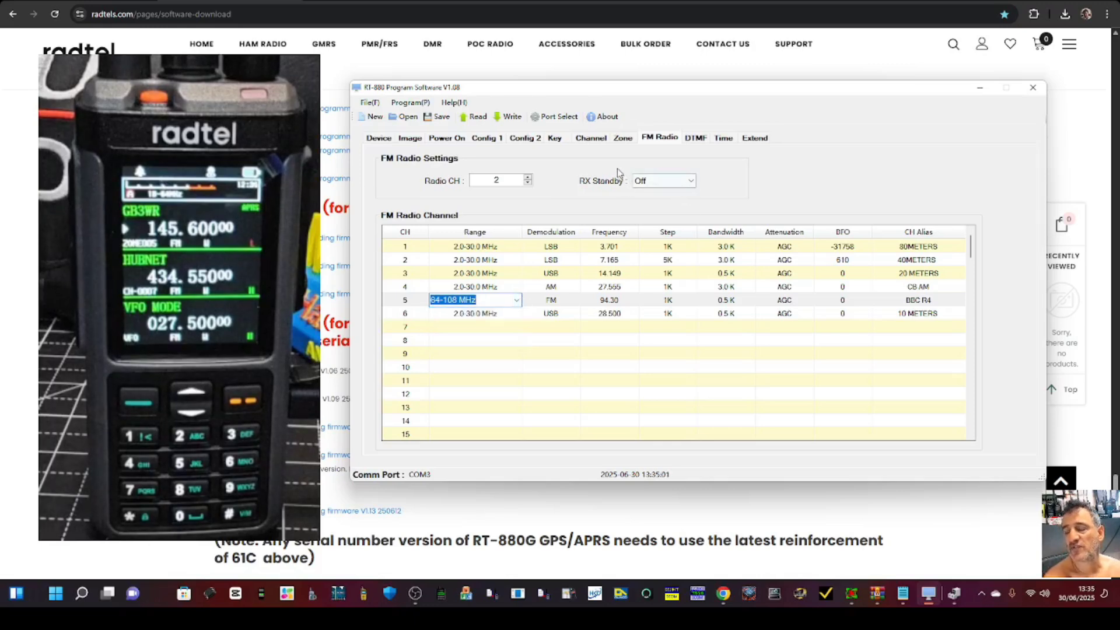
{"action": "left_click", "coordinate": [624, 260]}
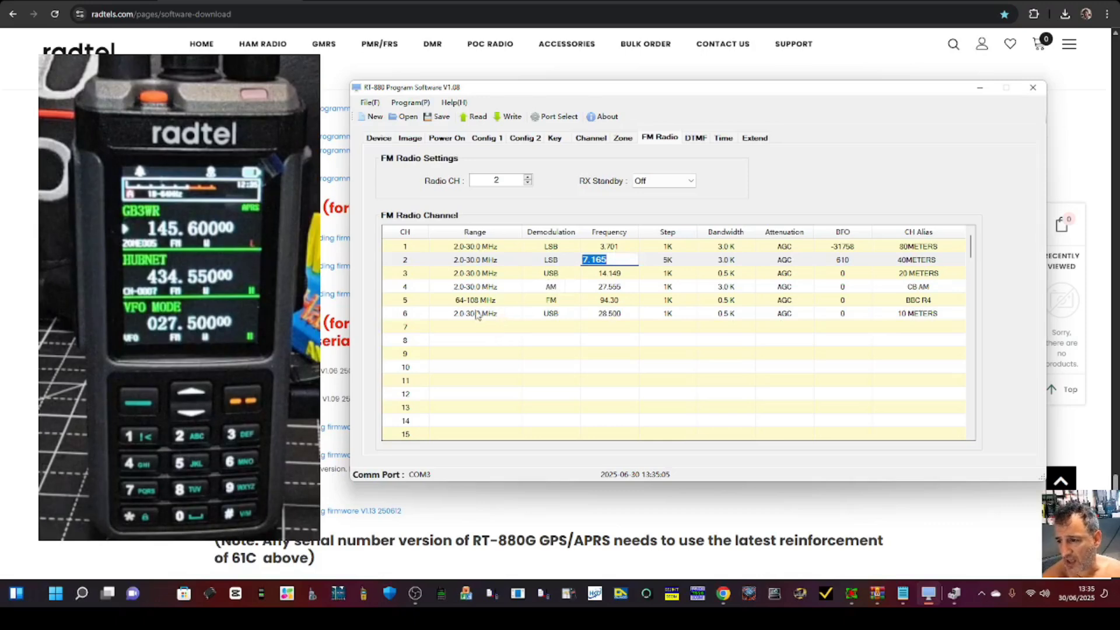
- In the Channel table, give channel 18 an RX frequency of 133.850 MHz and AM modulation
{"action": "left_click", "coordinate": [593, 140]}
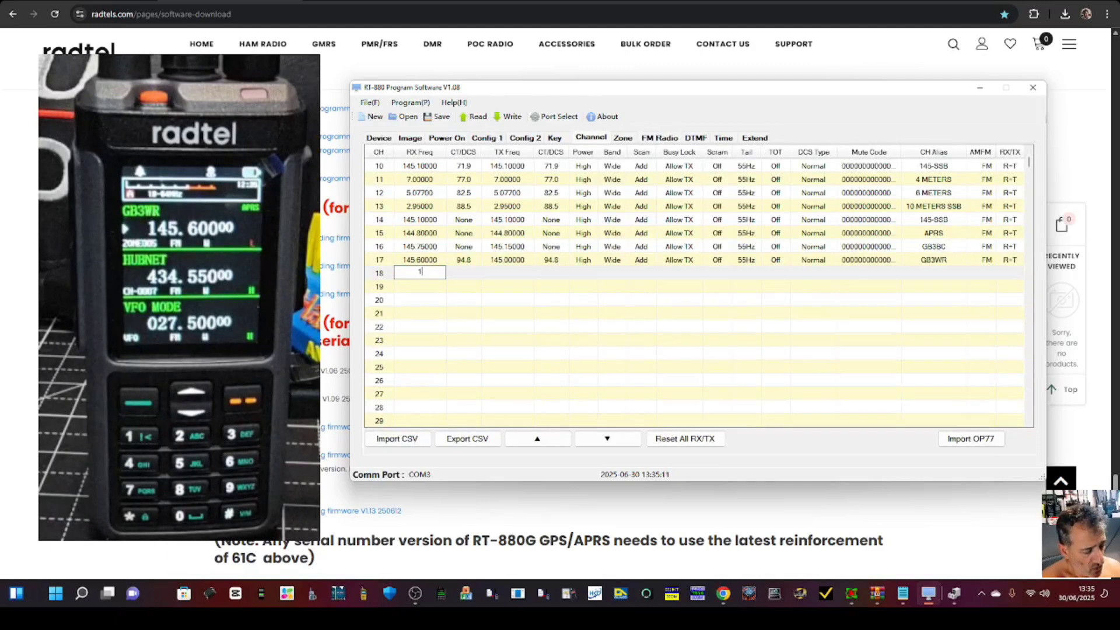
{"action": "type", "text": "33"}
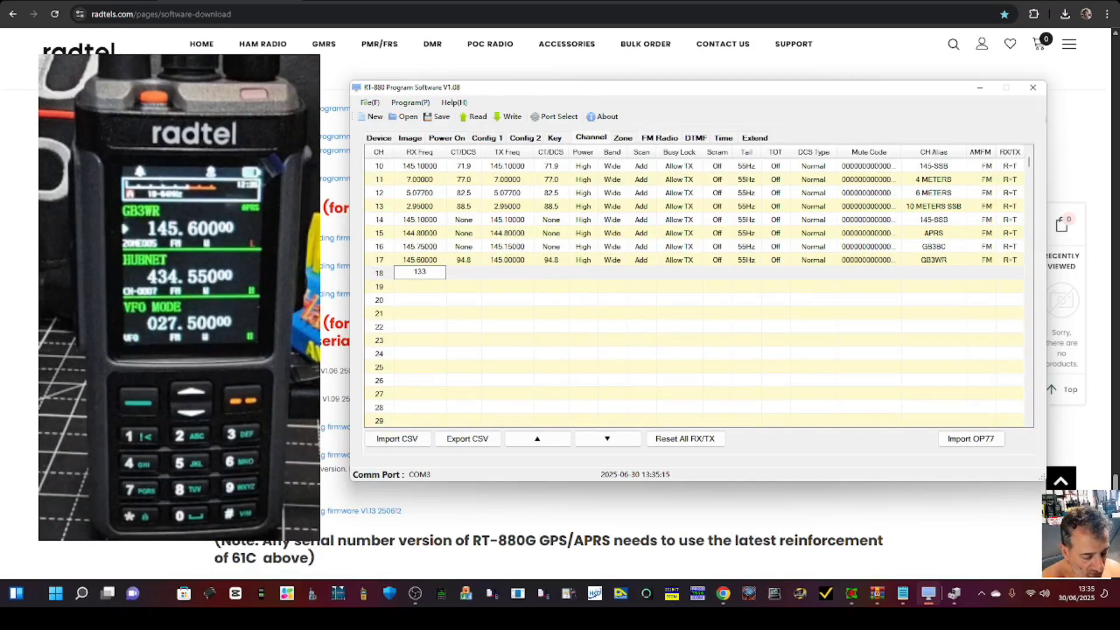
{"action": "type", "text": ".850"}
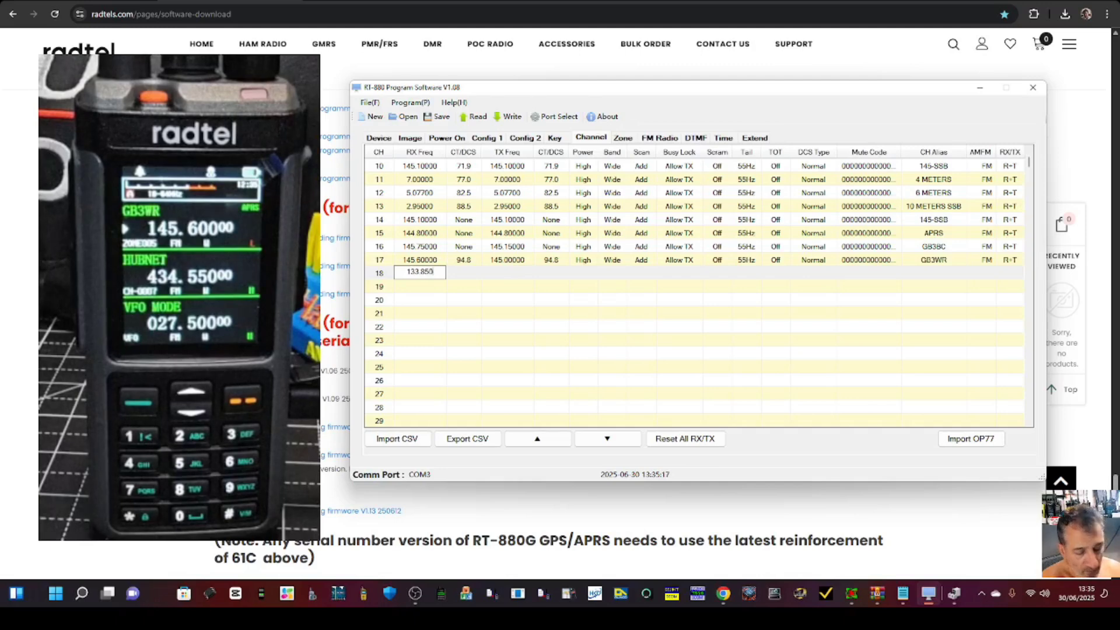
{"action": "left_click", "coordinate": [473, 277]}
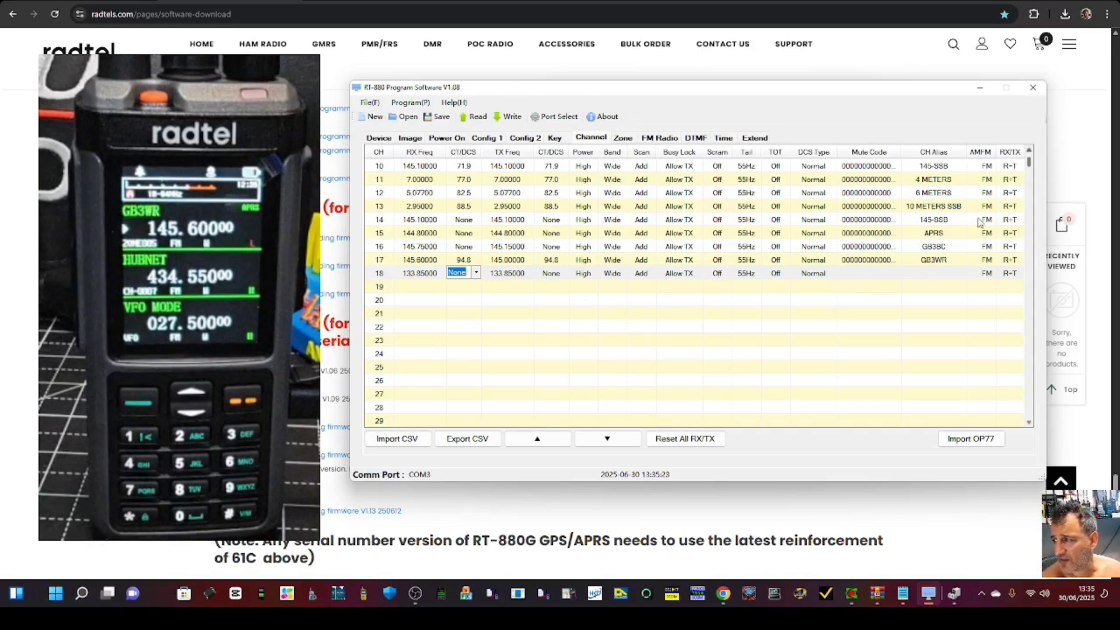
{"action": "left_click", "coordinate": [988, 278]}
{"action": "left_click", "coordinate": [989, 274]}
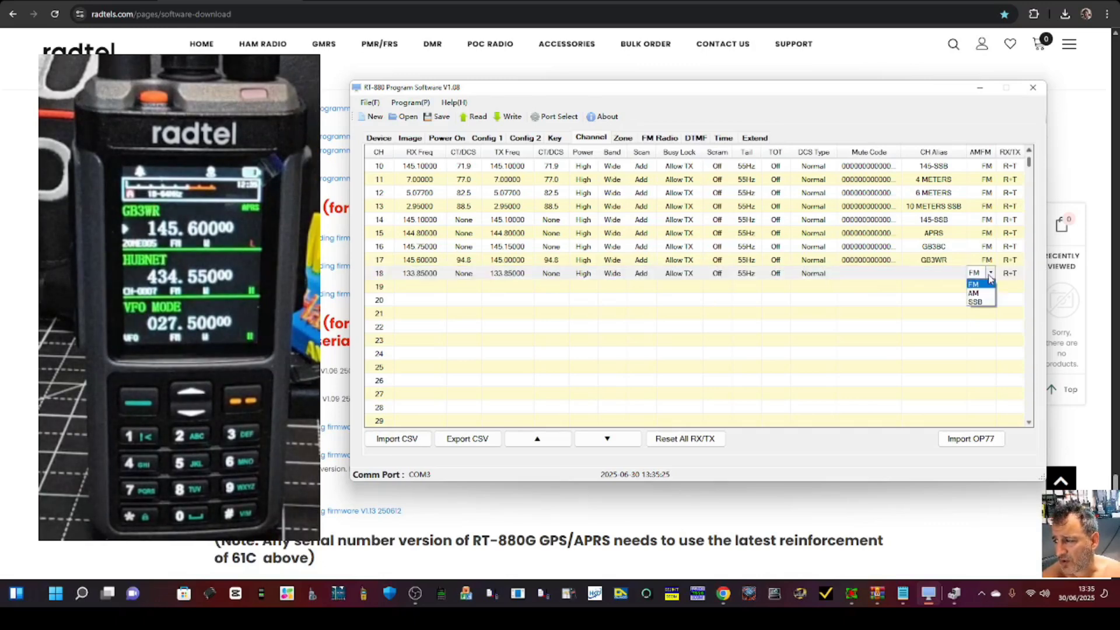
{"action": "left_click", "coordinate": [980, 293]}
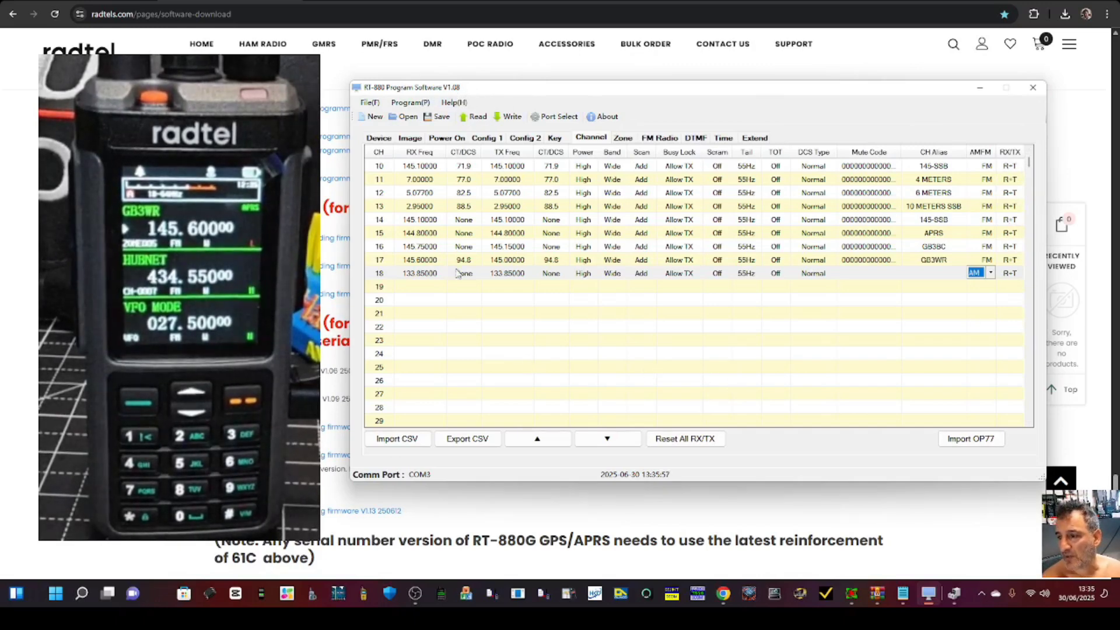
- Browse the work range/ID, startup logo, power-on and Basic Settings 1 pages
{"action": "left_click", "coordinate": [379, 138]}
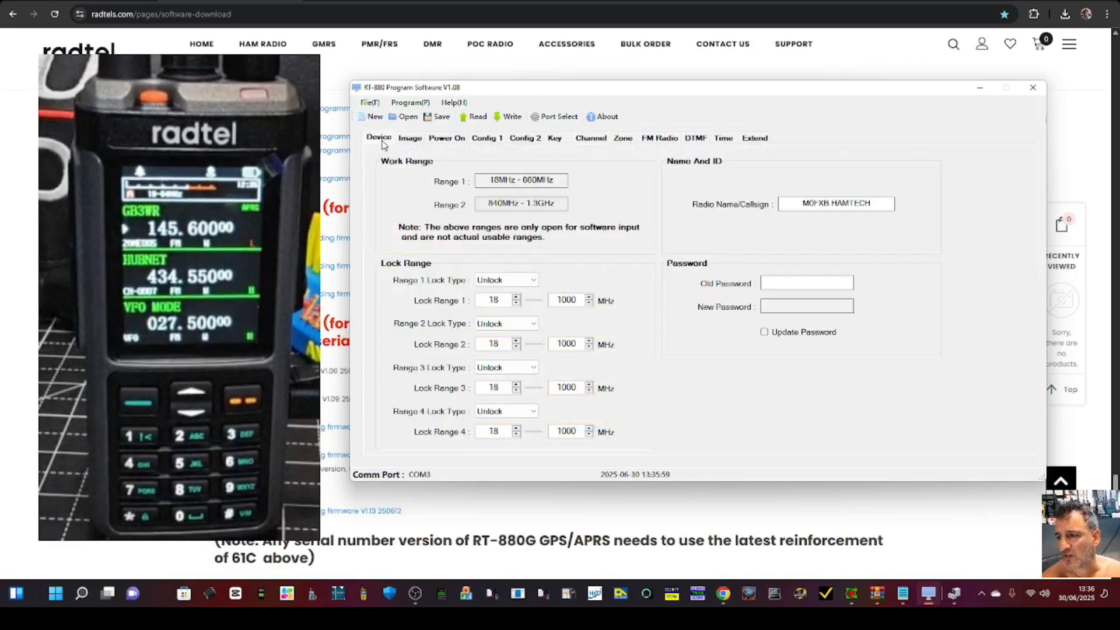
{"action": "left_click", "coordinate": [410, 139]}
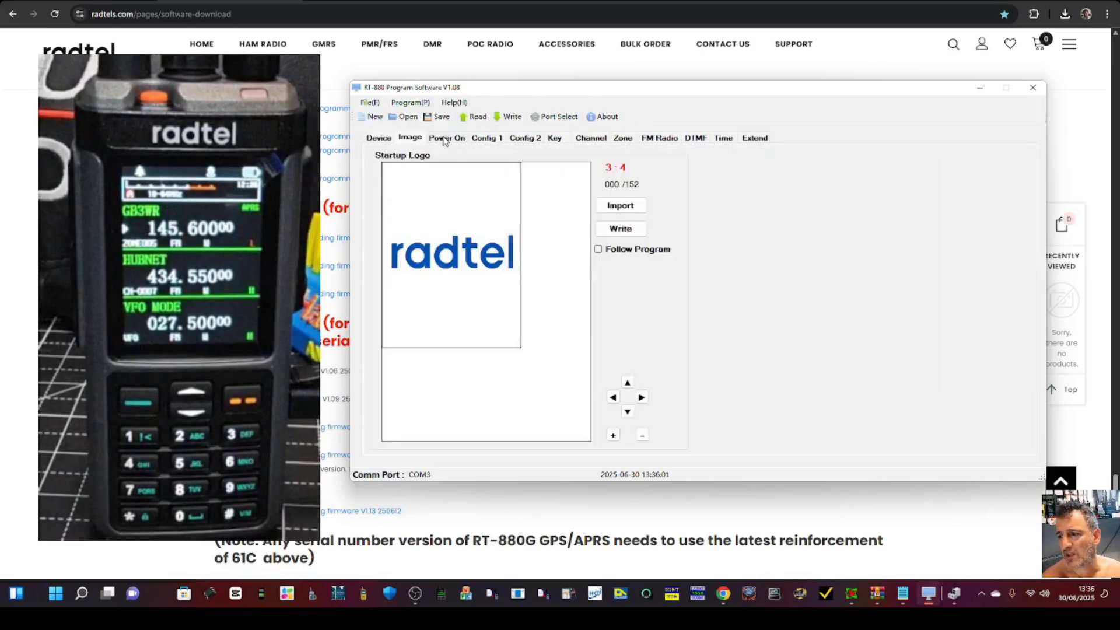
{"action": "left_click", "coordinate": [444, 139]}
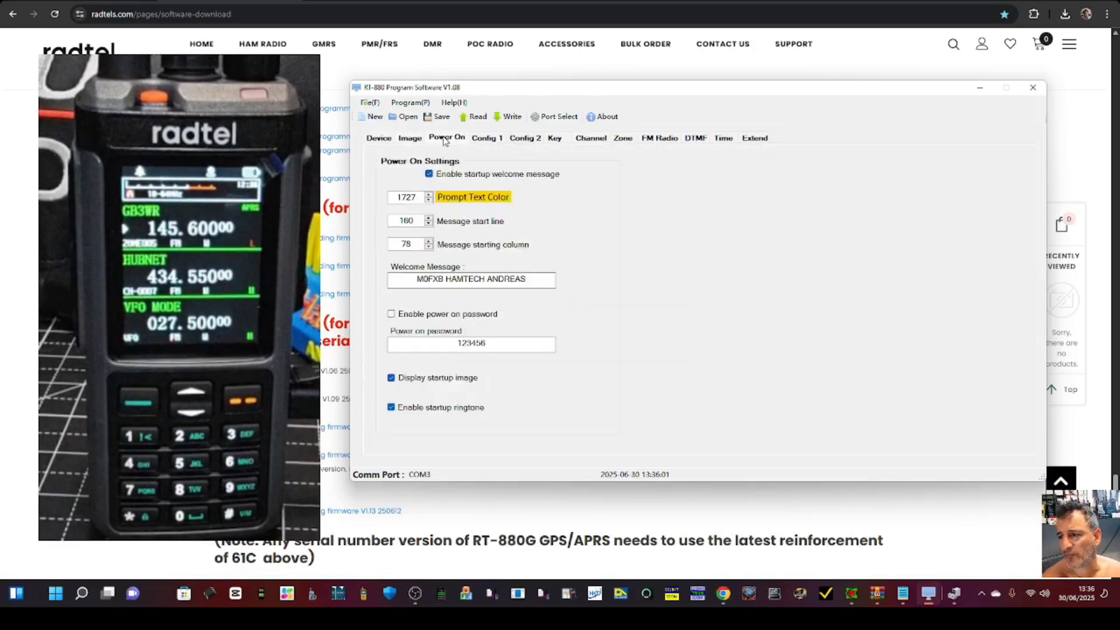
{"action": "left_click", "coordinate": [476, 140]}
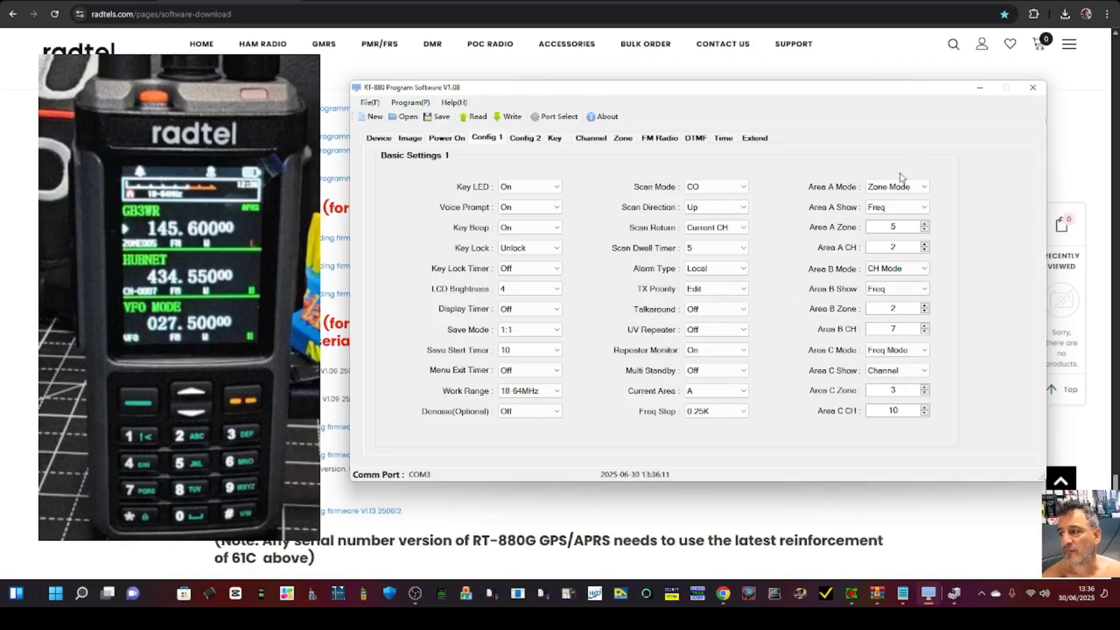
- Check the Area A mode and display dropdowns, keeping Zone Mode and Freq
{"action": "left_click", "coordinate": [925, 187]}
{"action": "left_click", "coordinate": [925, 187]}
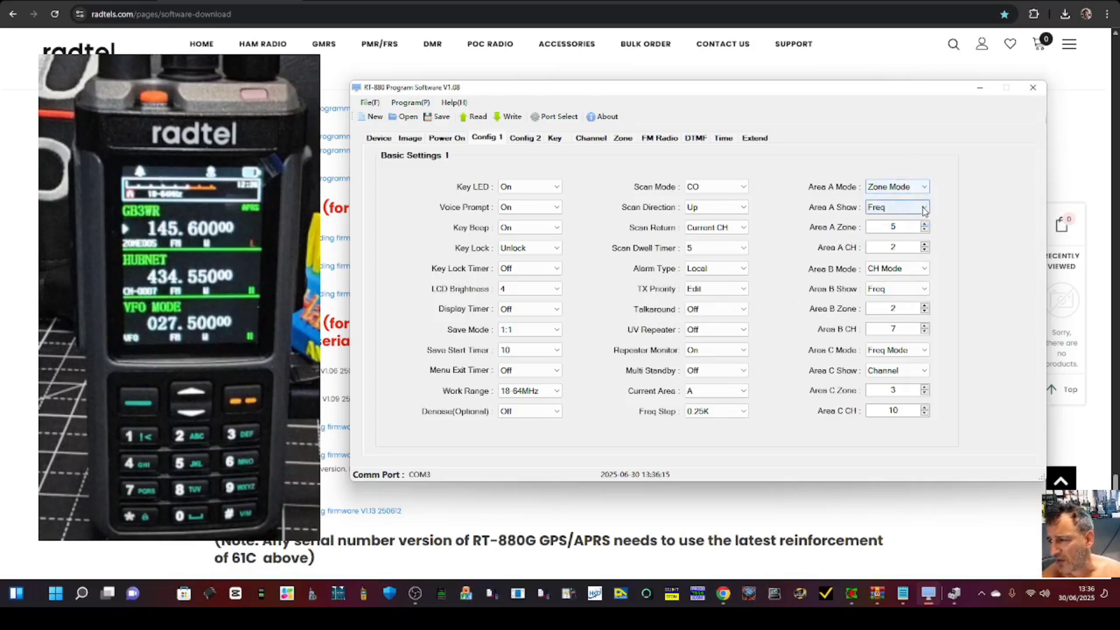
{"action": "left_click", "coordinate": [924, 210]}
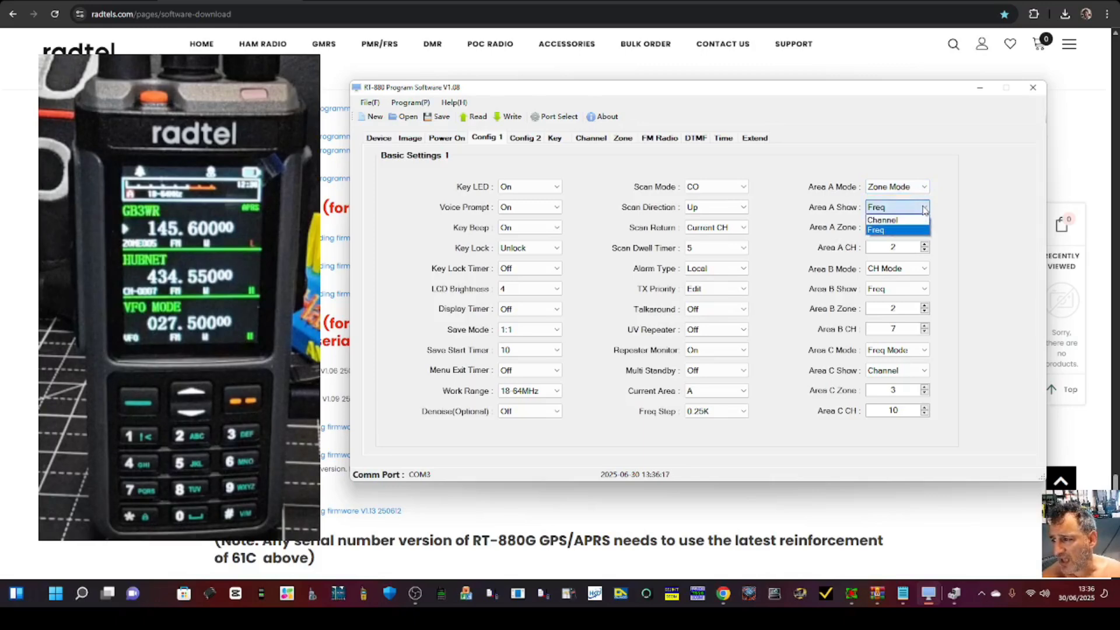
{"action": "left_click", "coordinate": [923, 210]}
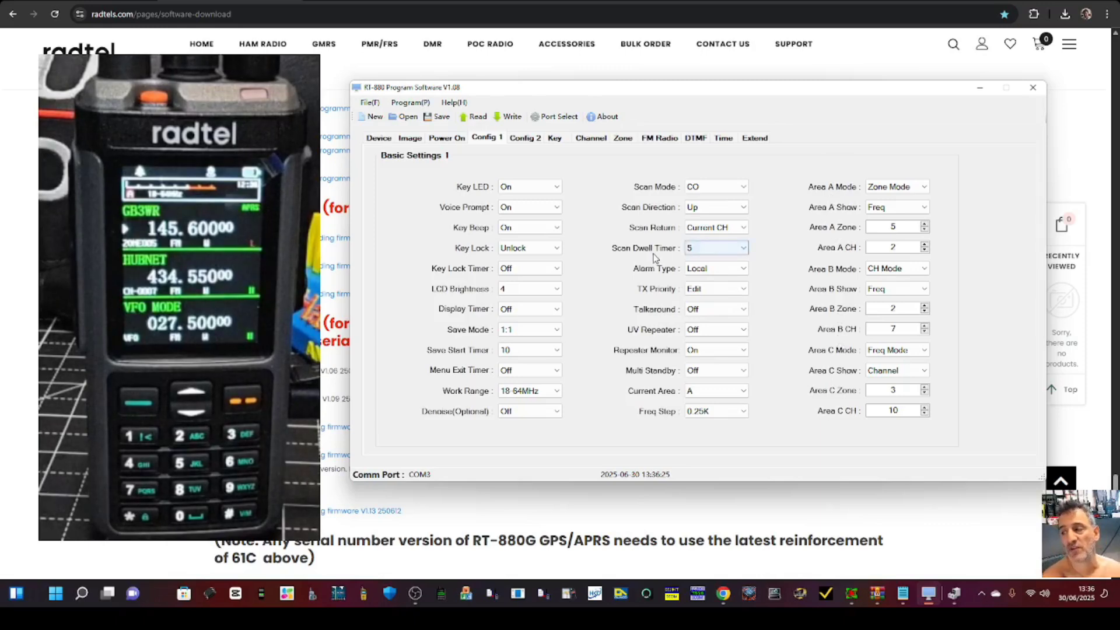
- Look over Basic Settings 2 and the key assignments, then return to the channel table
{"action": "left_click", "coordinate": [525, 139]}
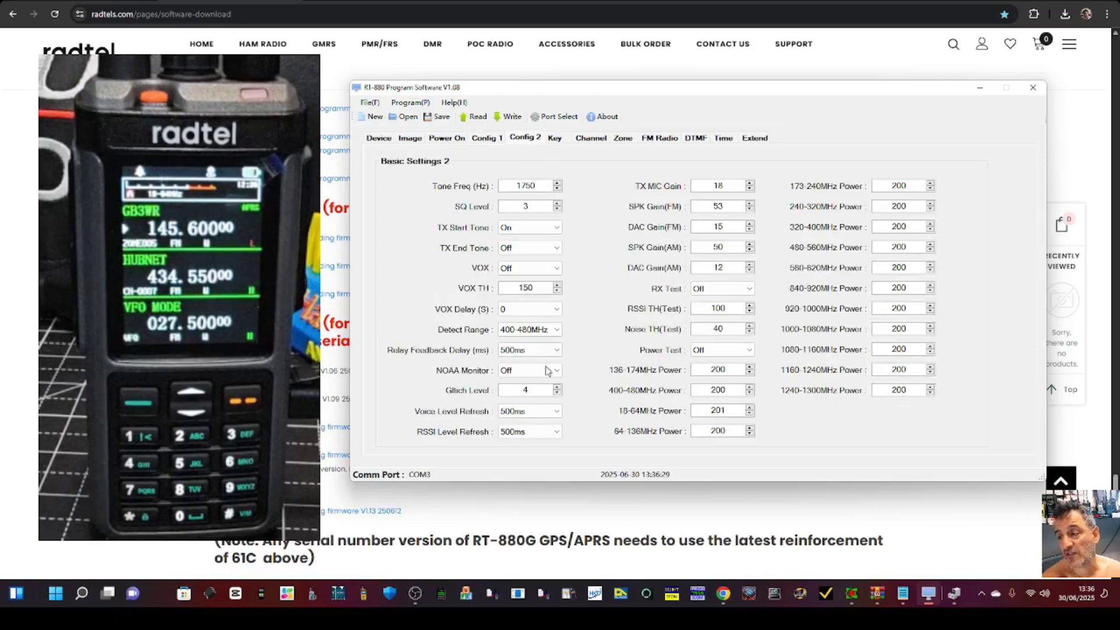
{"action": "left_click", "coordinate": [555, 140]}
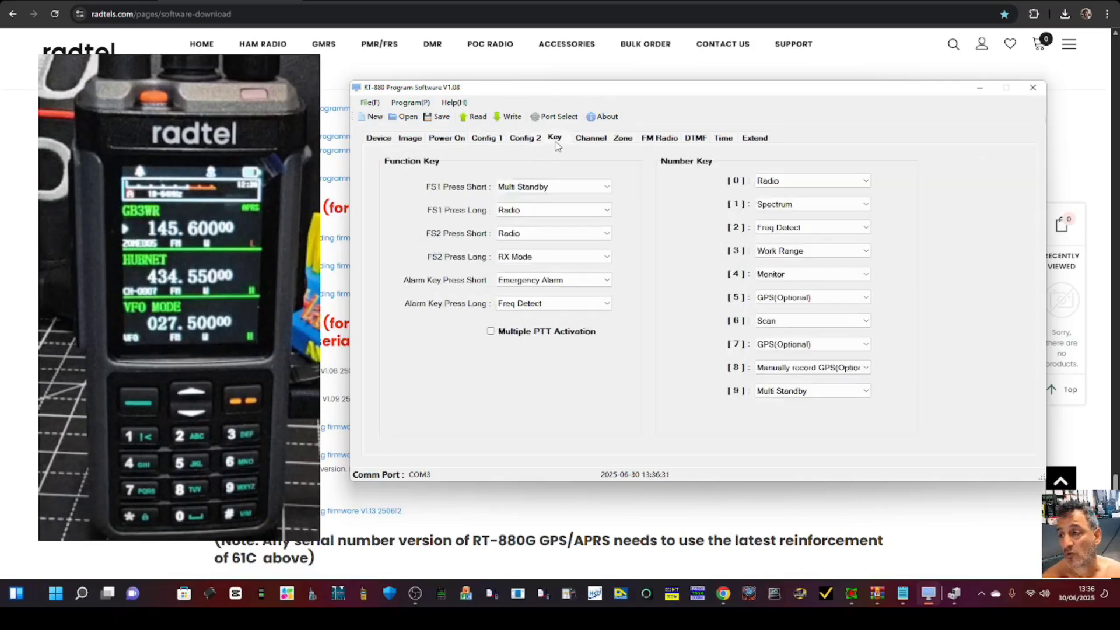
{"action": "left_click", "coordinate": [581, 140]}
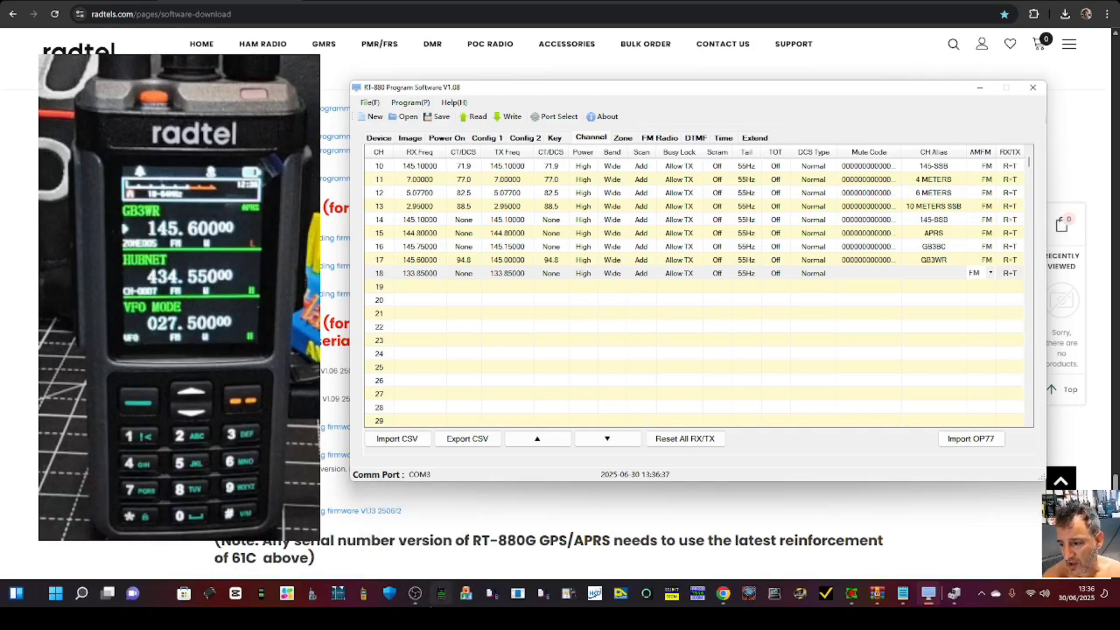
{"action": "left_click", "coordinate": [415, 593]}
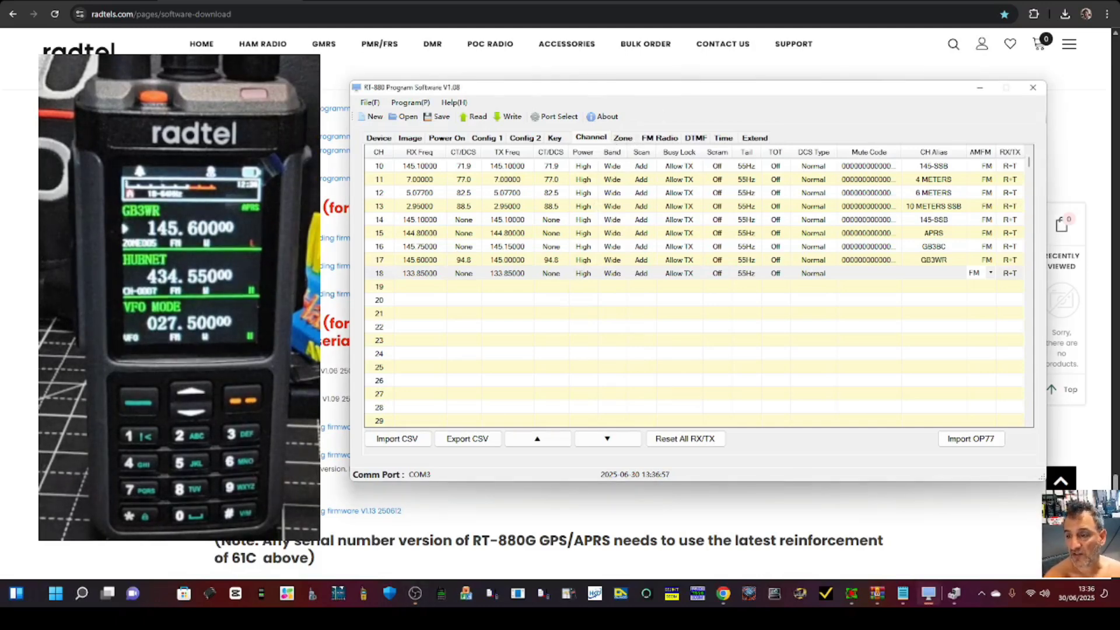
{"action": "left_click", "coordinate": [415, 593]}
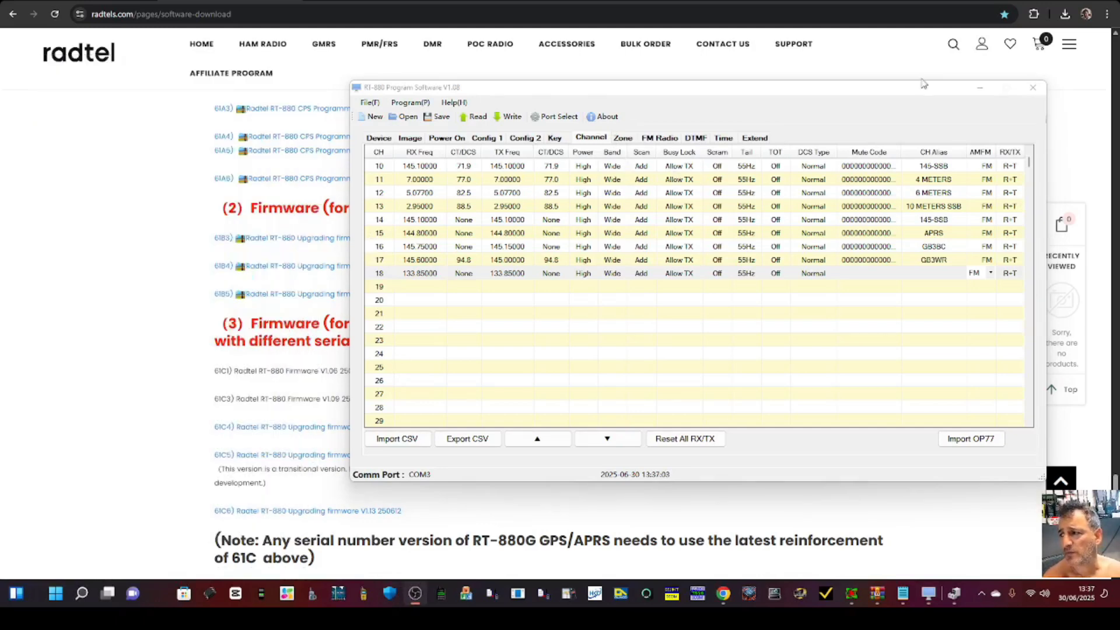
- Minimize the RT-880 software and scroll through the RT-880 firmware downloads
{"action": "left_click", "coordinate": [980, 88]}
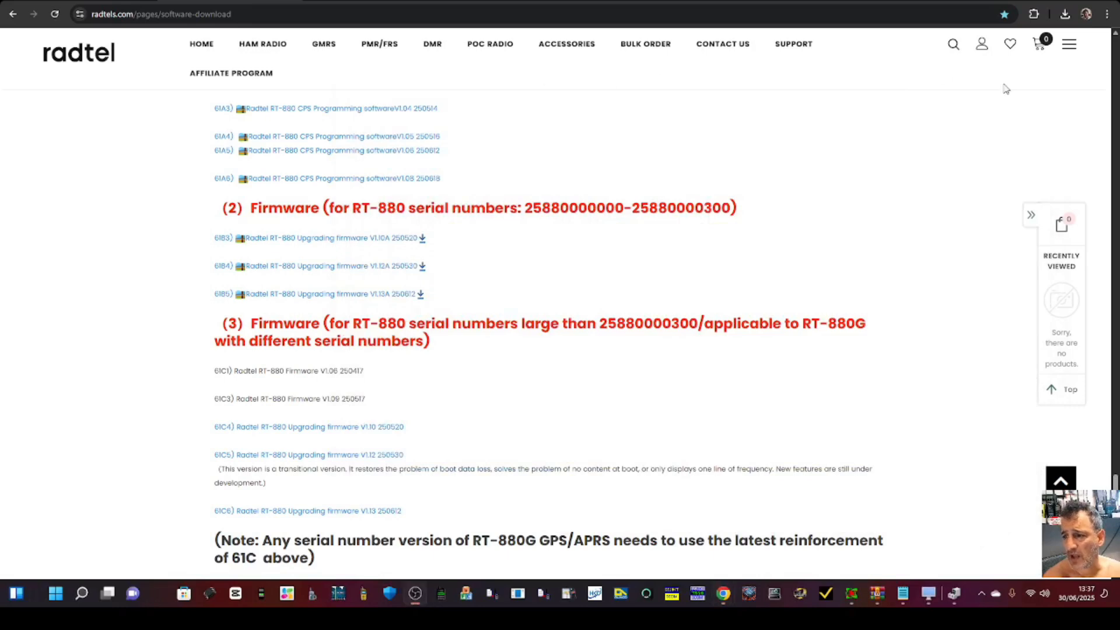
{"action": "scroll", "coordinate": [521, 256], "scroll_direction": "down", "scroll_amount": 2}
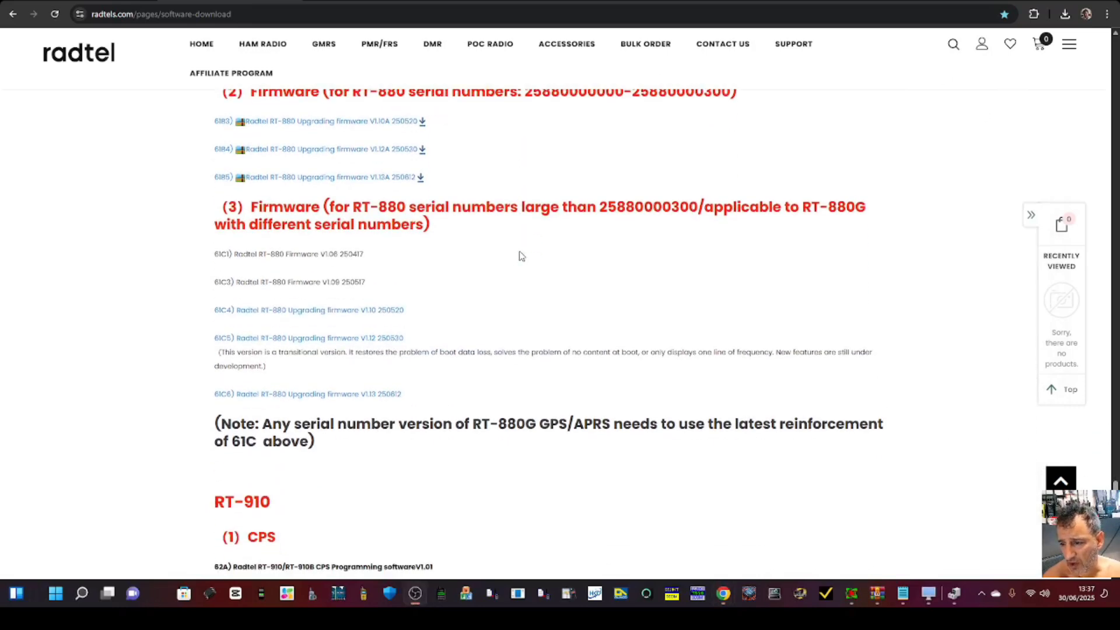
{"action": "scroll", "coordinate": [523, 256], "scroll_direction": "up", "scroll_amount": 2}
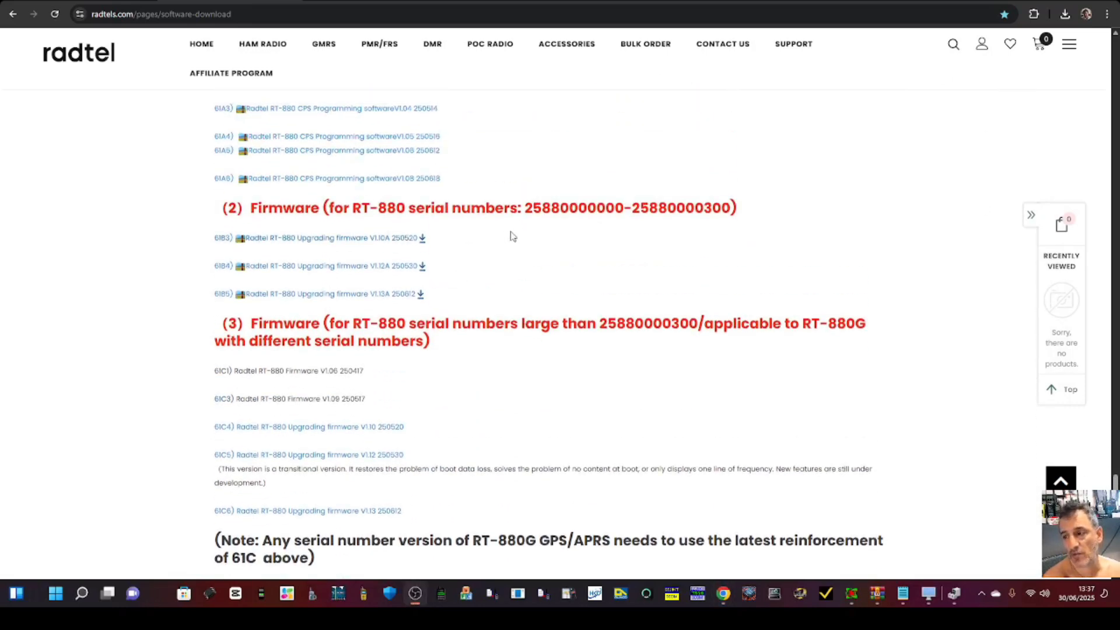
{"action": "scroll", "coordinate": [514, 232], "scroll_direction": "down", "scroll_amount": 2}
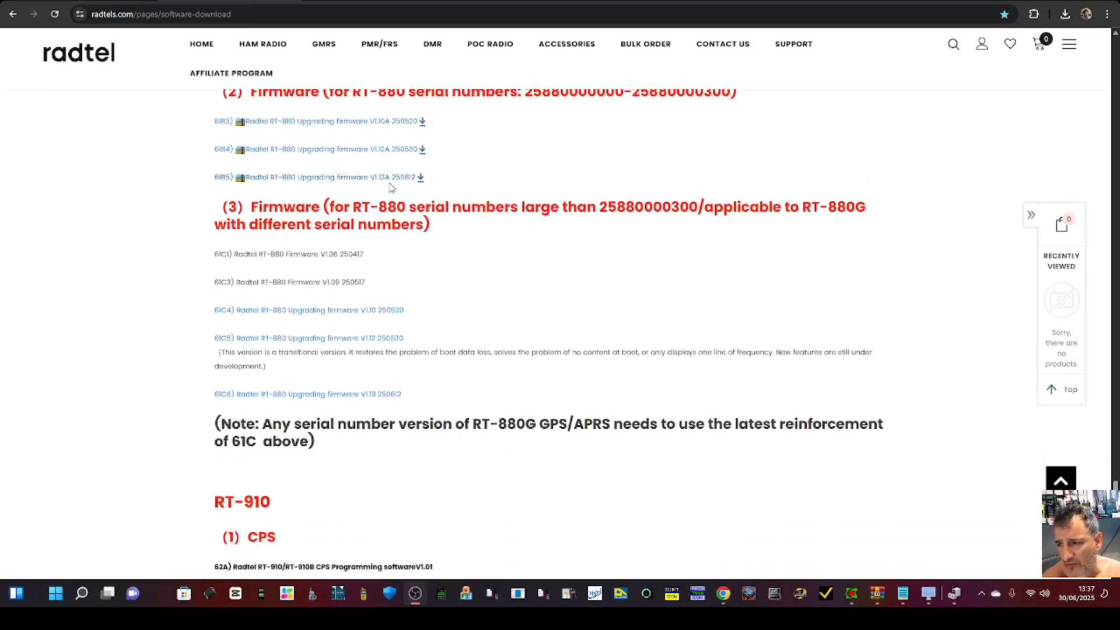
{"action": "scroll", "coordinate": [495, 184], "scroll_direction": "up", "scroll_amount": 2}
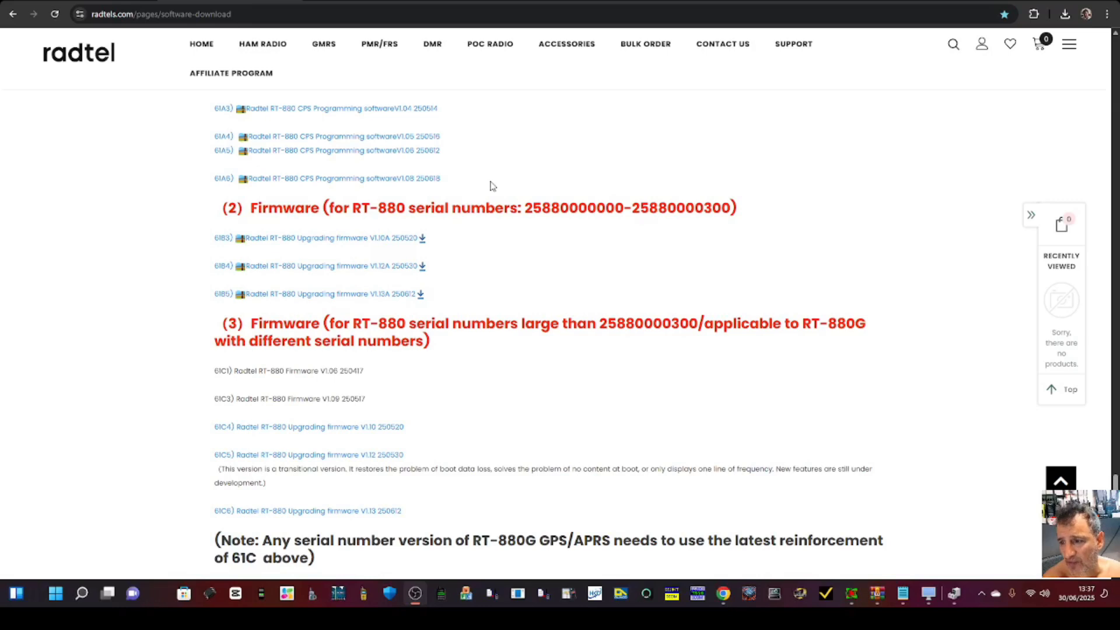
- Scroll through the RT-910, RT-910B and RT-817 sections, settling on the RT-910/RT-910B downloads
{"action": "scroll", "coordinate": [490, 185], "scroll_direction": "down", "scroll_amount": 1}
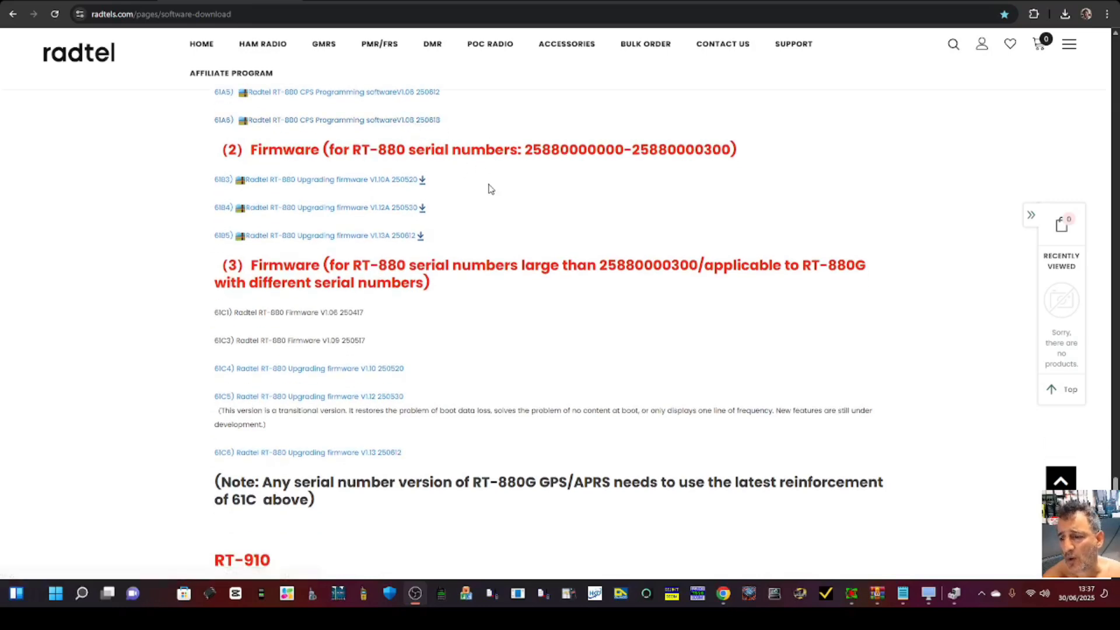
{"action": "scroll", "coordinate": [482, 298], "scroll_direction": "down", "scroll_amount": 1}
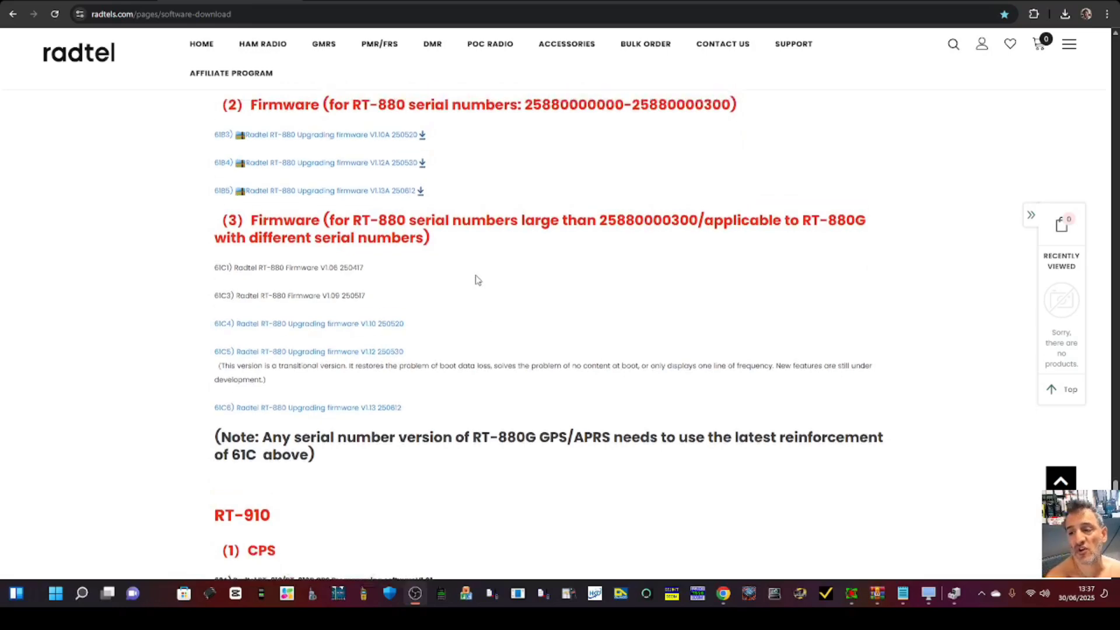
{"action": "scroll", "coordinate": [477, 279], "scroll_direction": "up", "scroll_amount": 1}
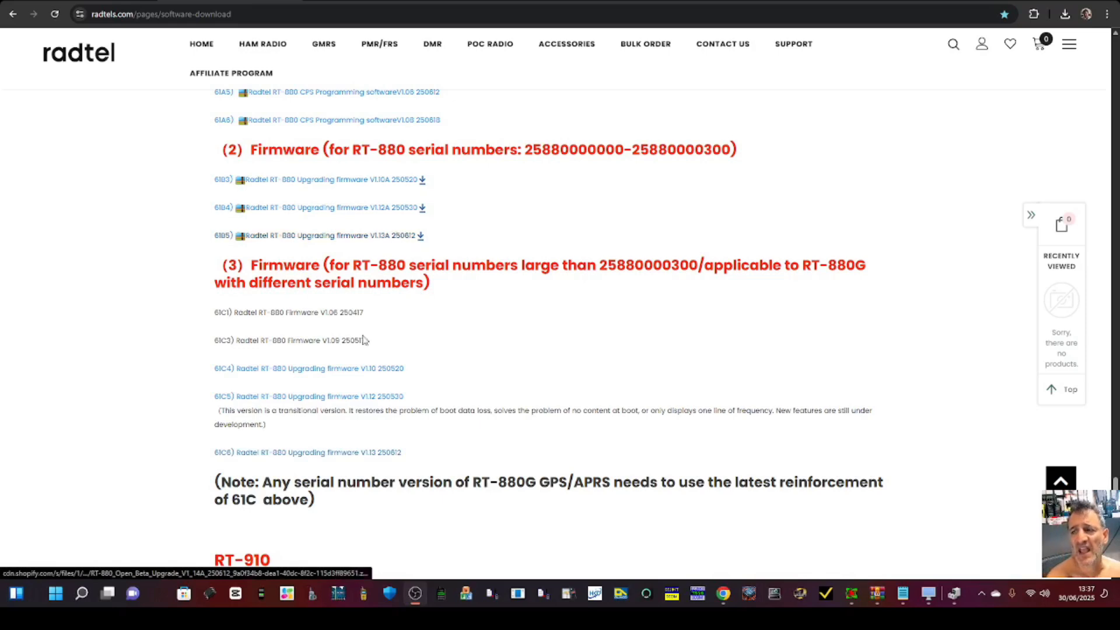
{"action": "scroll", "coordinate": [508, 317], "scroll_direction": "down", "scroll_amount": 6}
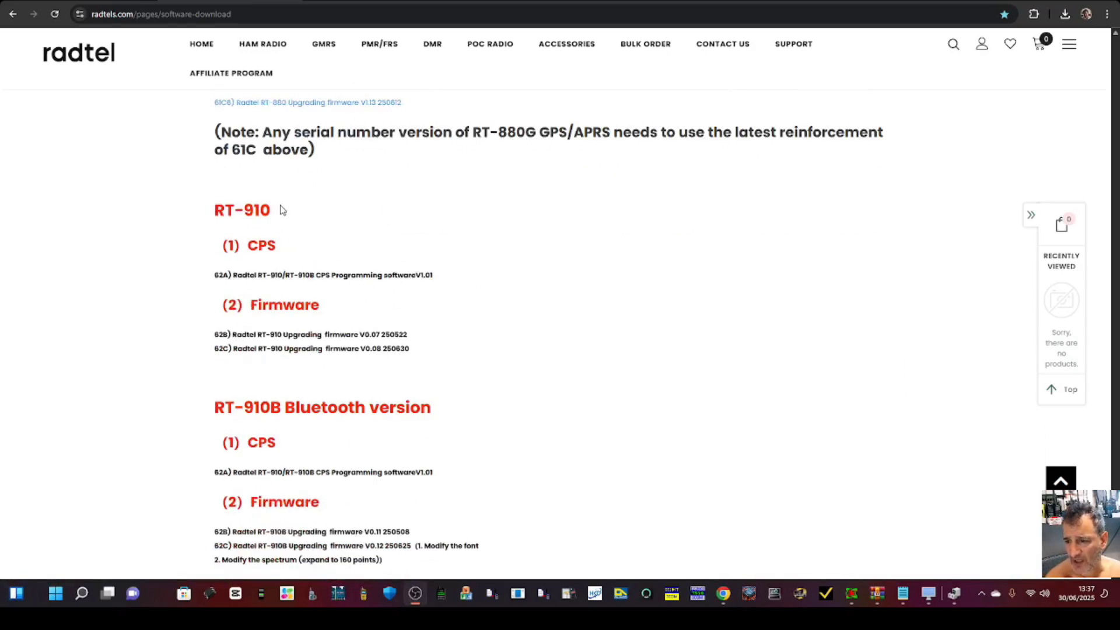
{"action": "scroll", "coordinate": [467, 282], "scroll_direction": "down", "scroll_amount": 10}
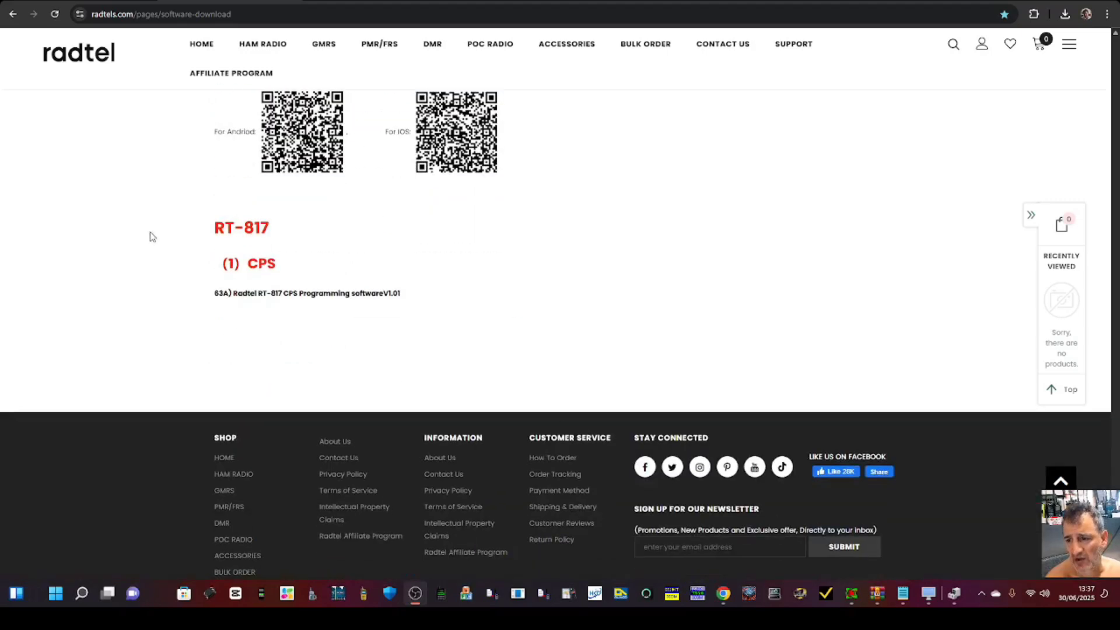
{"action": "scroll", "coordinate": [275, 255], "scroll_direction": "up", "scroll_amount": 3}
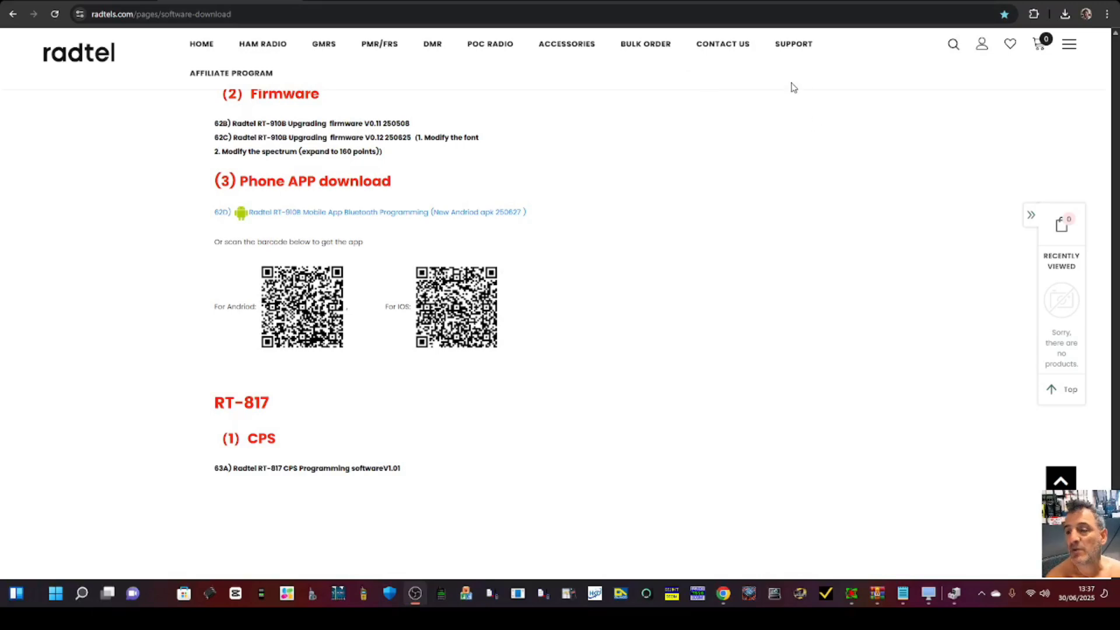
{"action": "scroll", "coordinate": [284, 194], "scroll_direction": "up", "scroll_amount": 5}
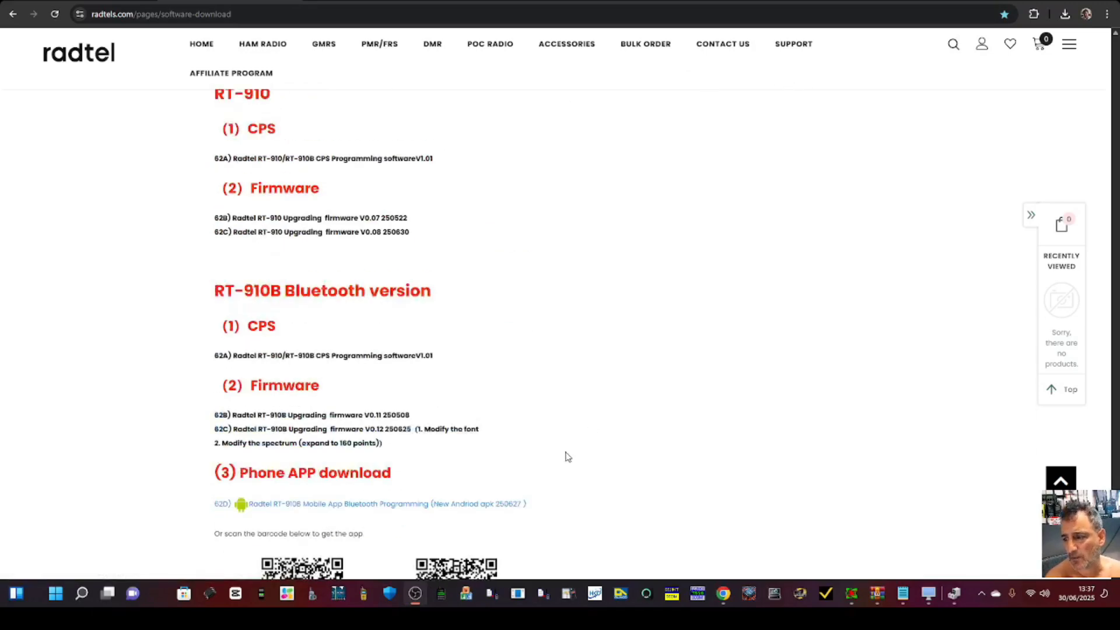